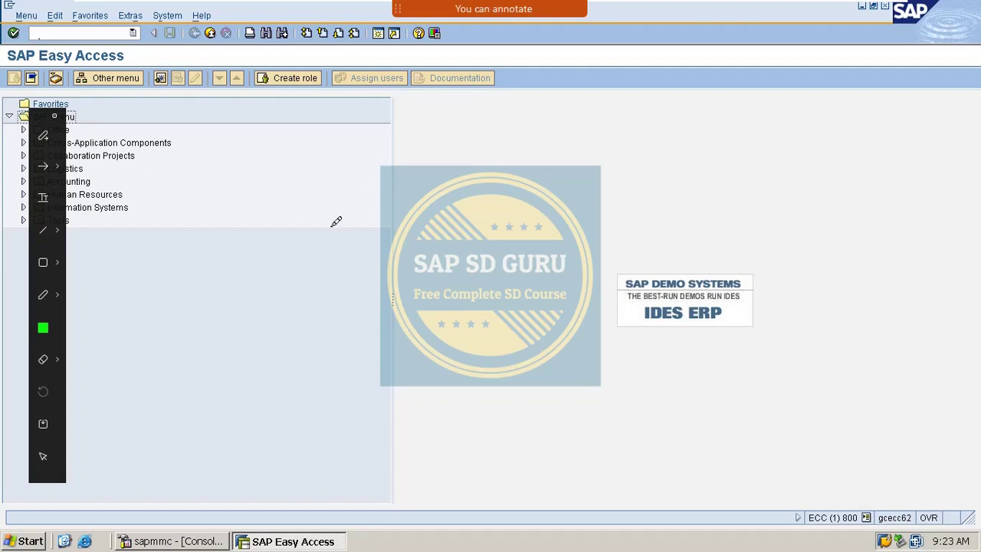
Run XD02 to view the shipping sales area data of customer MED PLUS in area M100/M1/M1, then leave the transaction.
left_click(80, 30)
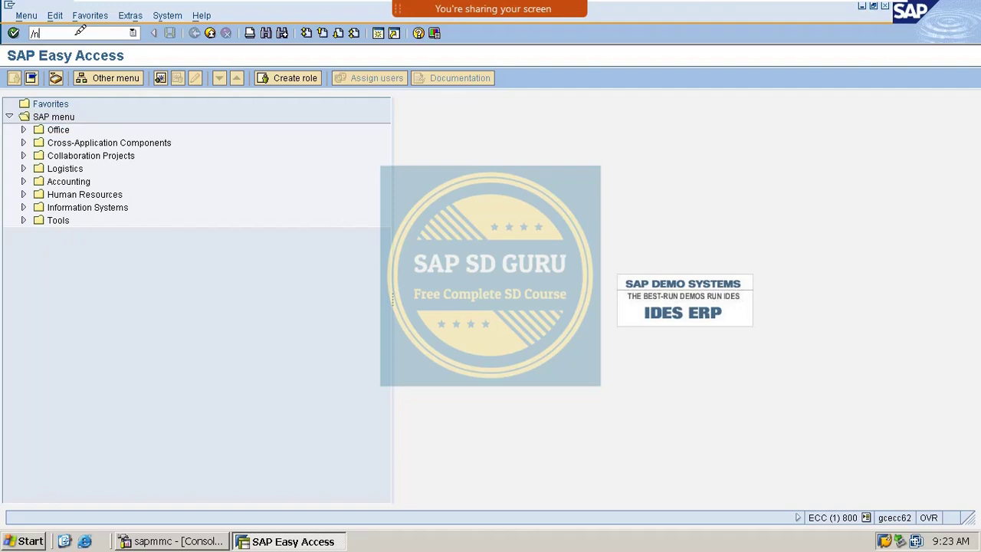
type("/nxd02")
key("Return")
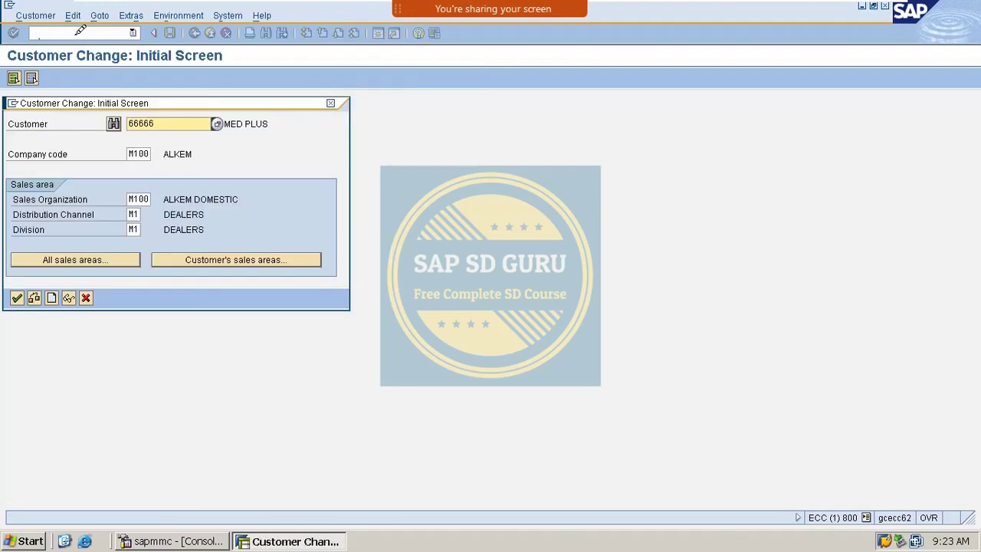
key("Return")
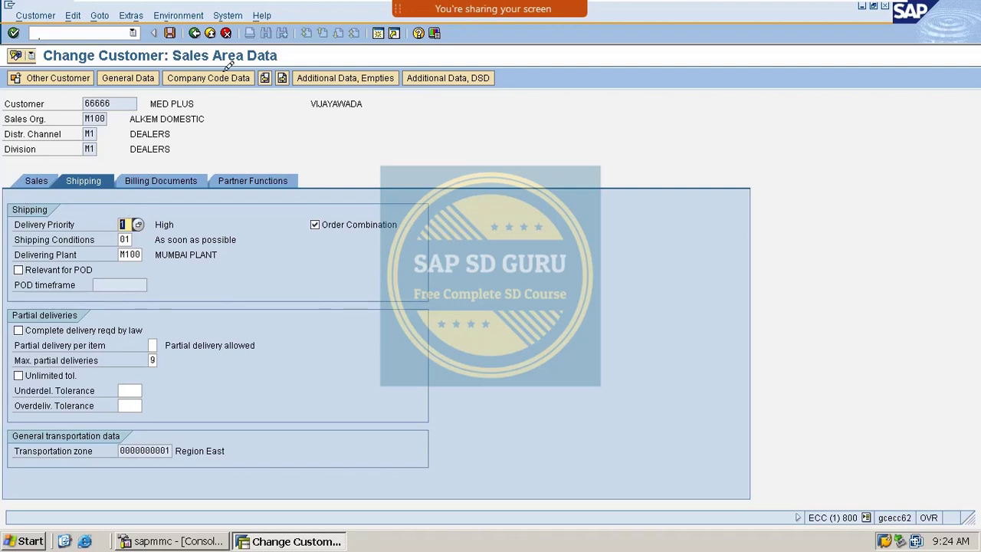
left_click(195, 32)
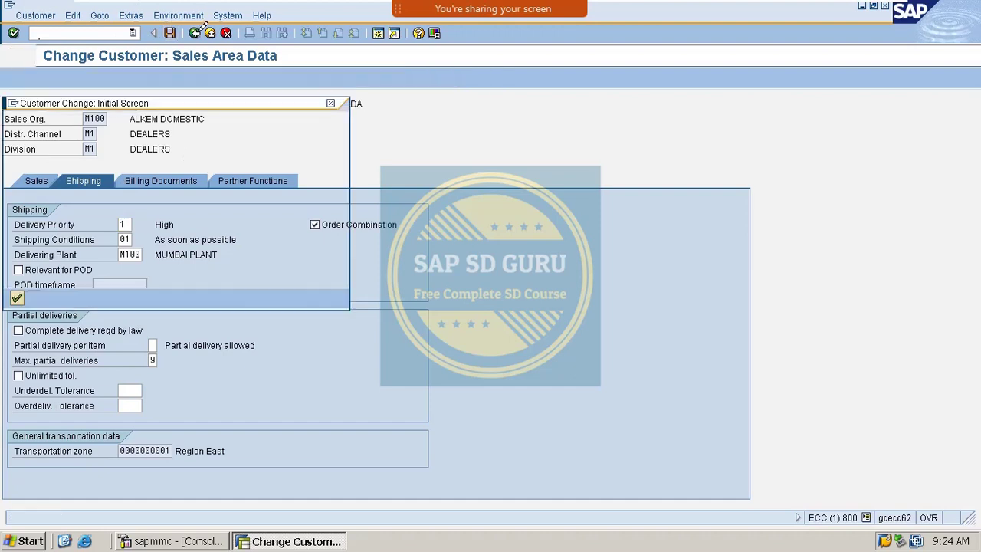
left_click(331, 102)
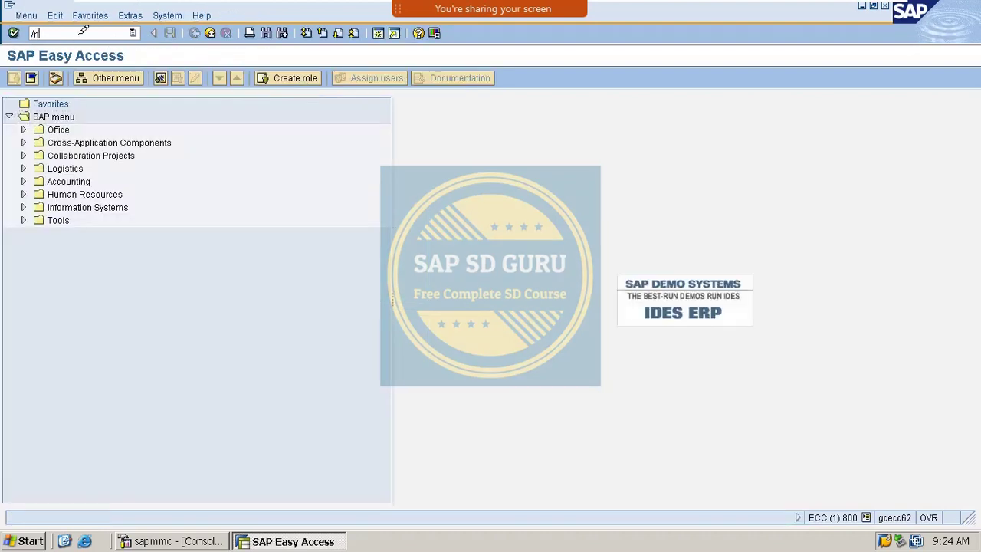
Run VA01 to create a rush order (RO) in sales area M100/M1/M1 with MED PLUS as sold-to party.
type("01")
key("Return")
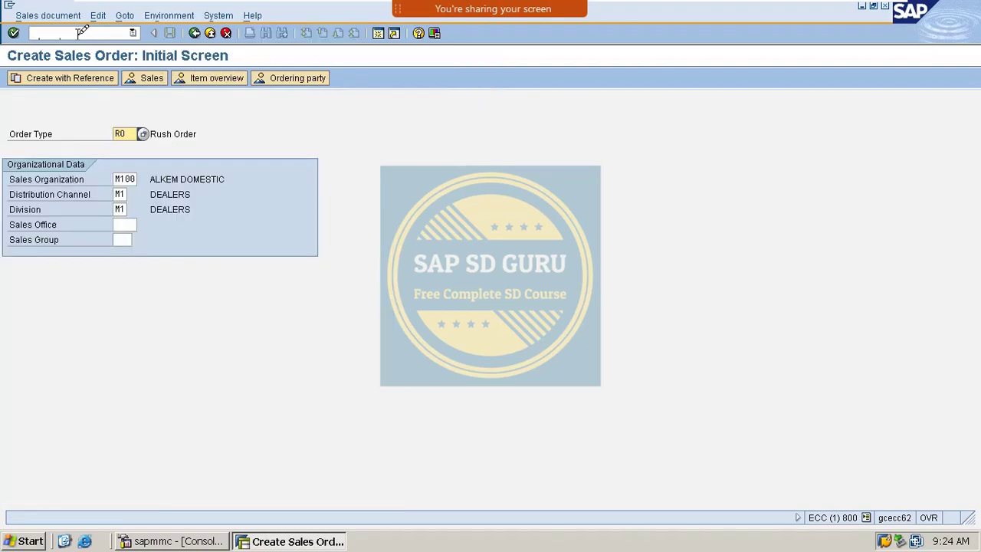
key("Return")
type("6")
key("Down")
key("Return")
key("Return")
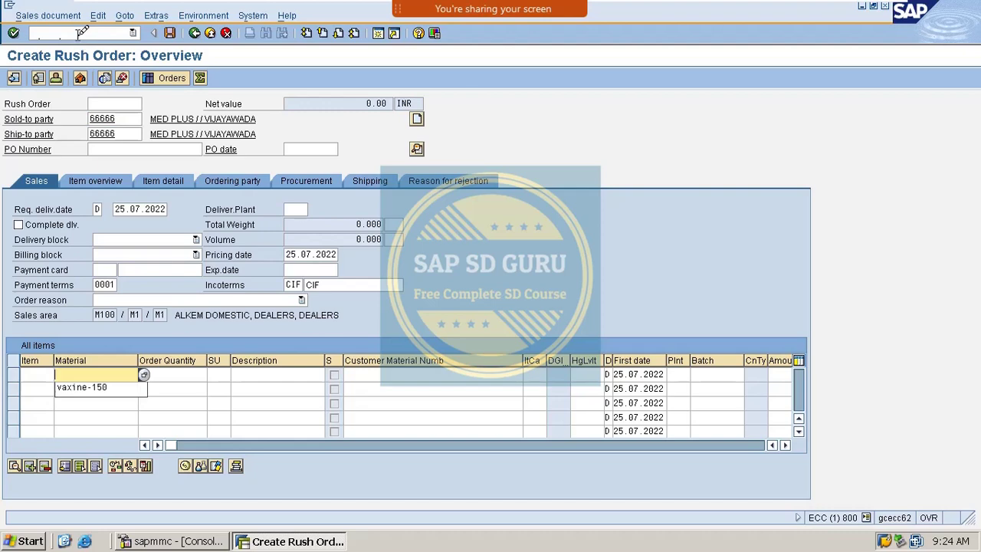
Add material VAXINE-150 with order quantity 1 as the first item of the rush order.
key("Down")
key("Return")
key("Tab")
type("1")
key("Return")
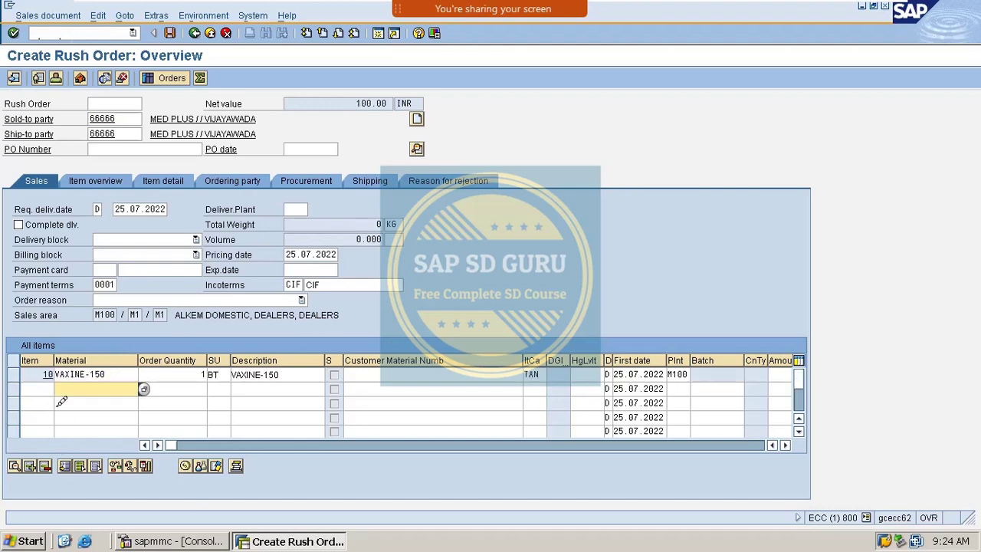
Check the delivery priority in the shipping data of the rush order's VAXINE-150 item.
double_click(71, 374)
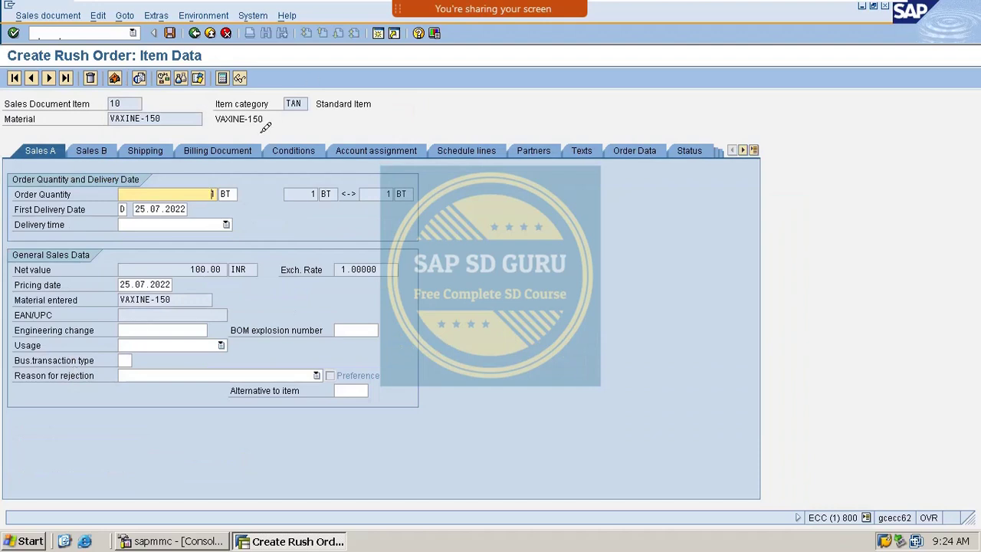
left_click(151, 146)
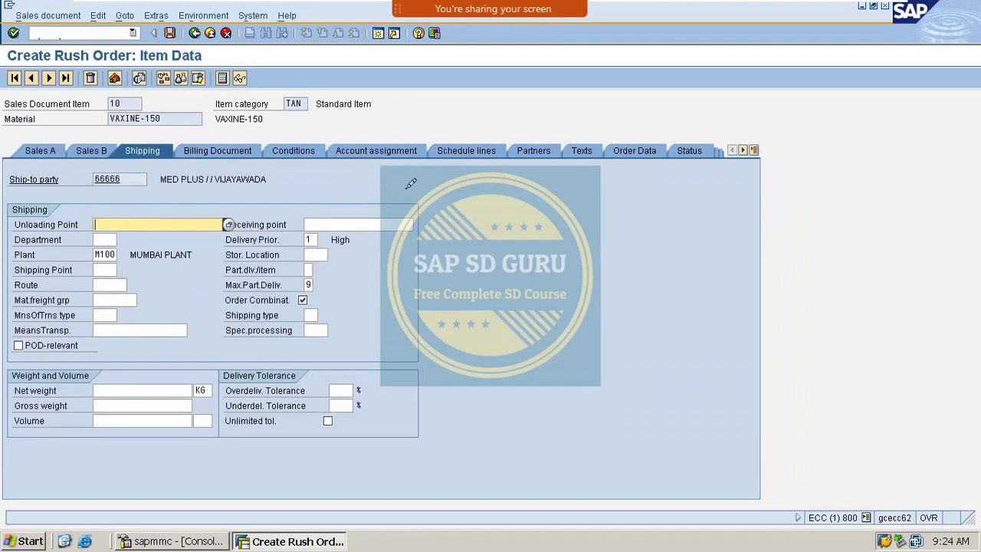
left_click(310, 239)
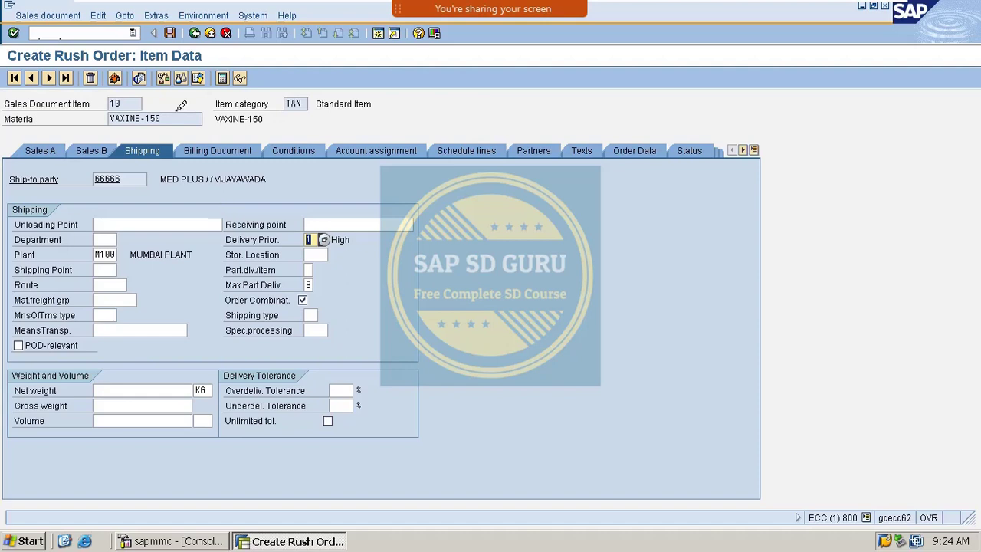
Restart VA01 with order type OR and enter MED PLUS as the sold-to party of the standard order.
left_click(110, 31)
type("/nva01")
key("Return")
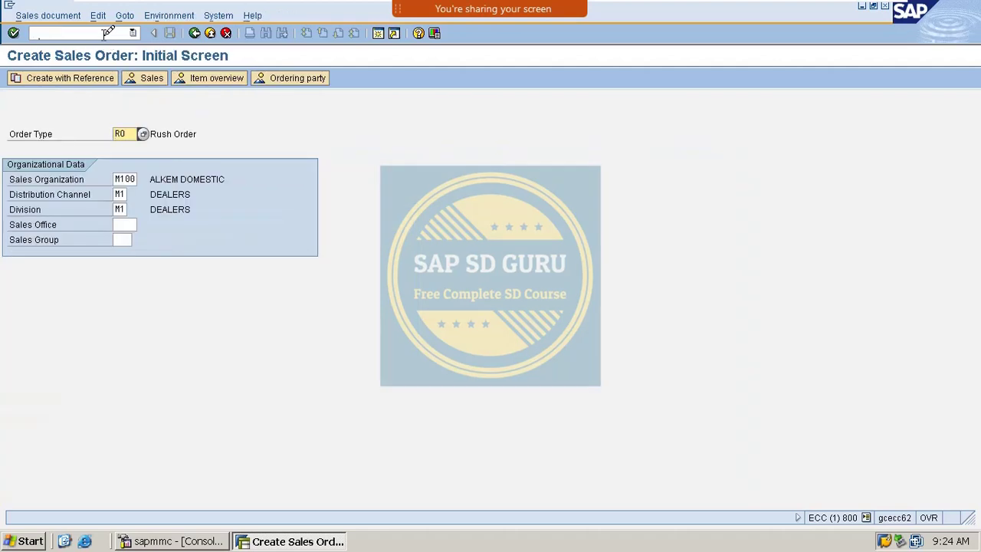
key("BackSpace")
key("BackSpace")
type("or")
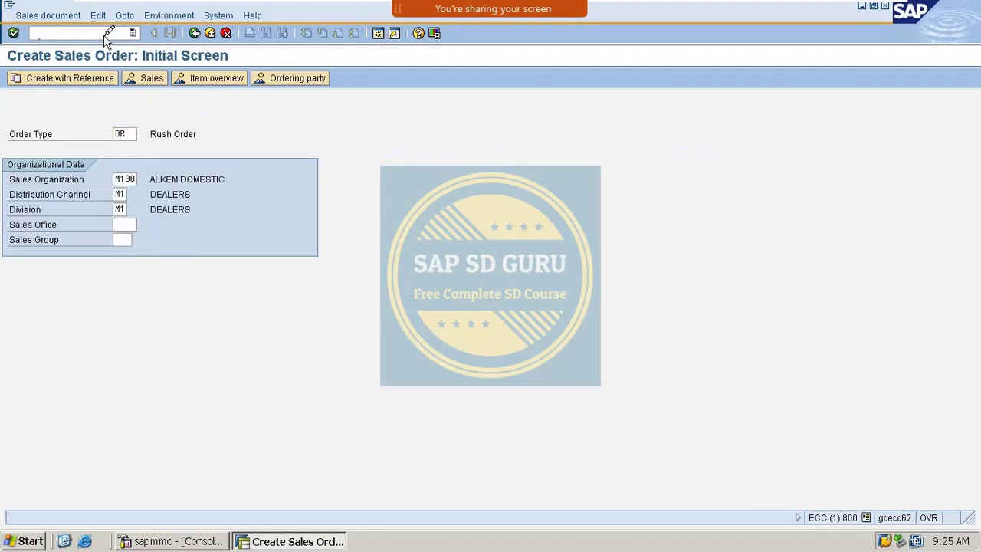
key("Return")
type("66666")
key("Return")
Add material VAXINE-150 with order quantity 1 as the first item of the standard order.
type("v")
key("Down")
key("Return")
key("Tab")
type("1")
key("Return")
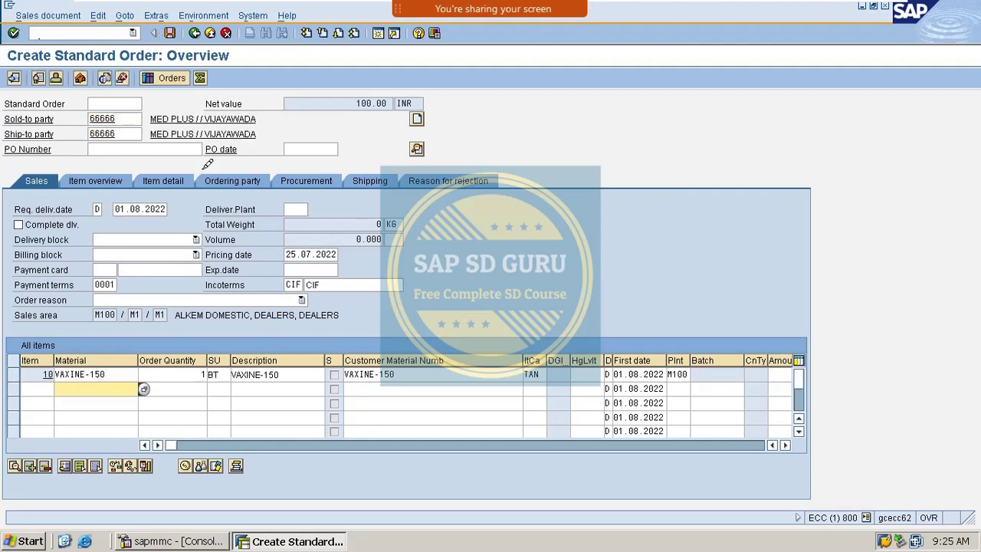
Check the delivery priority in the shipping data of the standard order's VAXINE-150 item.
double_click(124, 375)
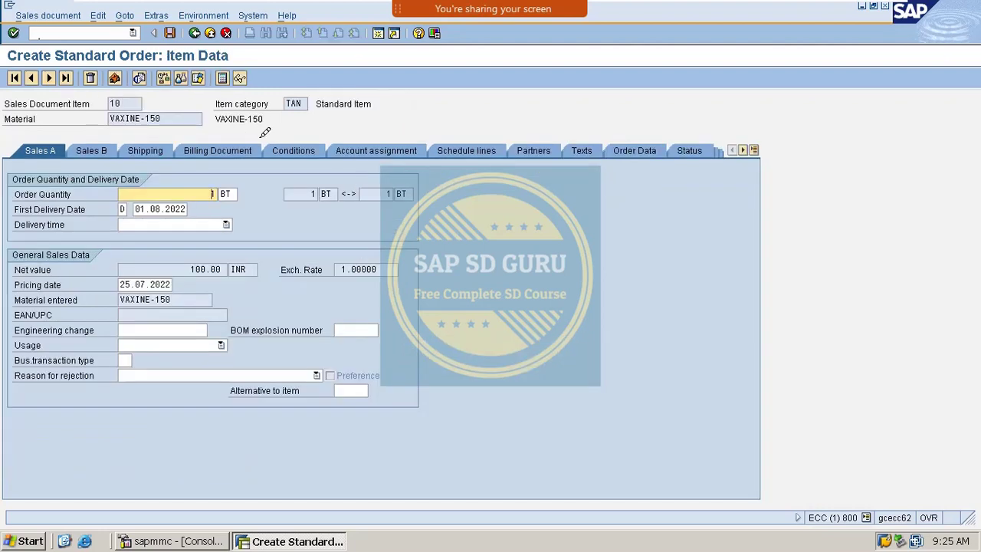
left_click(142, 147)
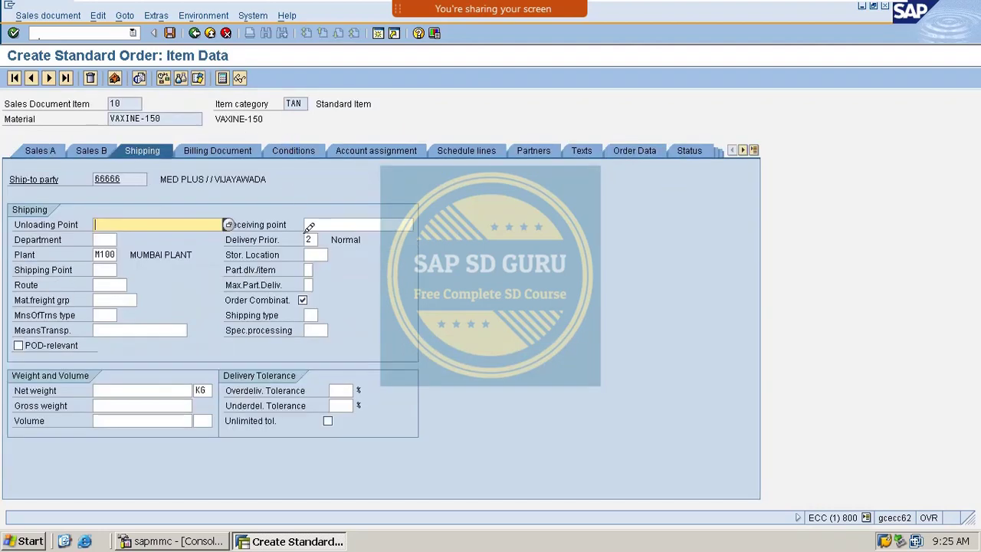
left_click(309, 239)
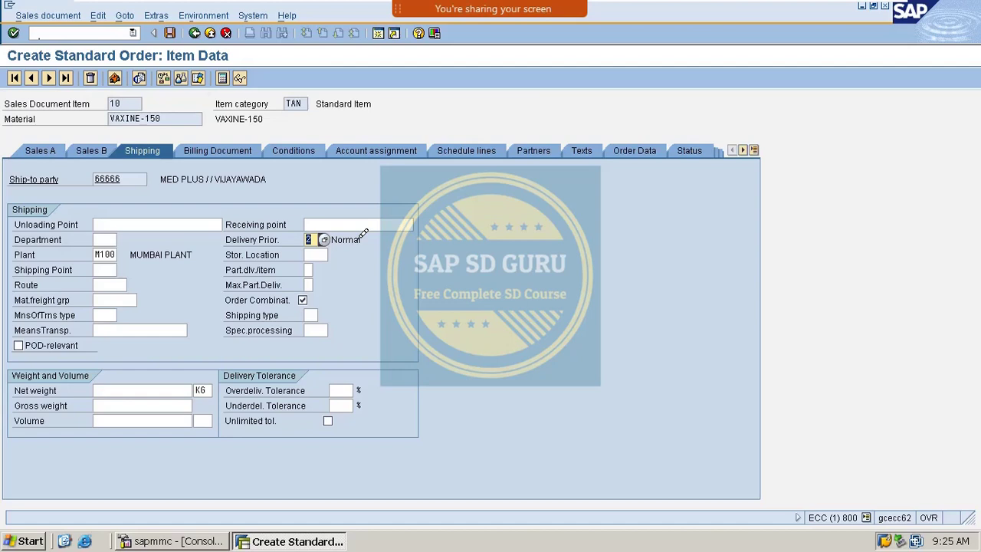
left_click(112, 33)
type("/nv/08")
key("Return")
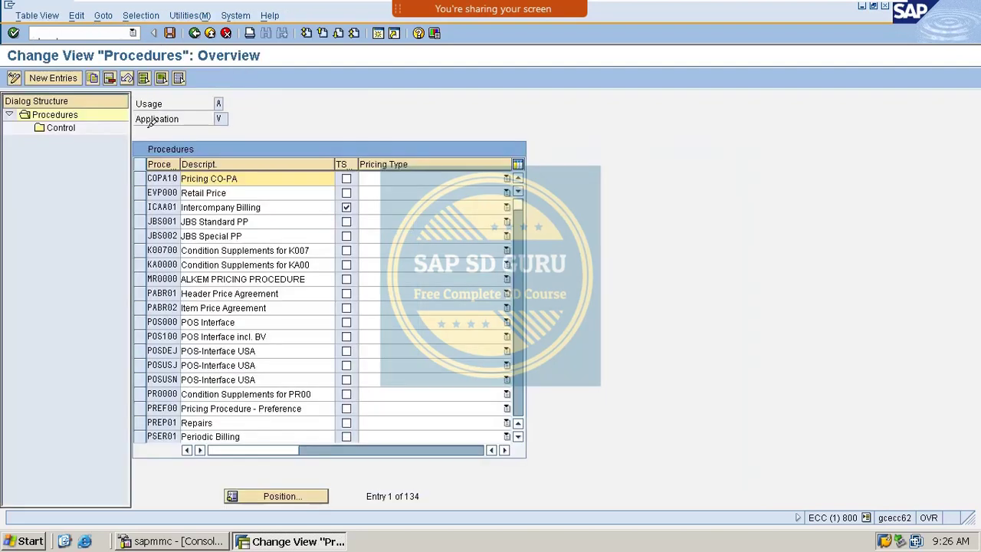
Run VOV8, position the sales order types list at OR and open the Standard Order details.
left_click(78, 30)
type("/nvov8")
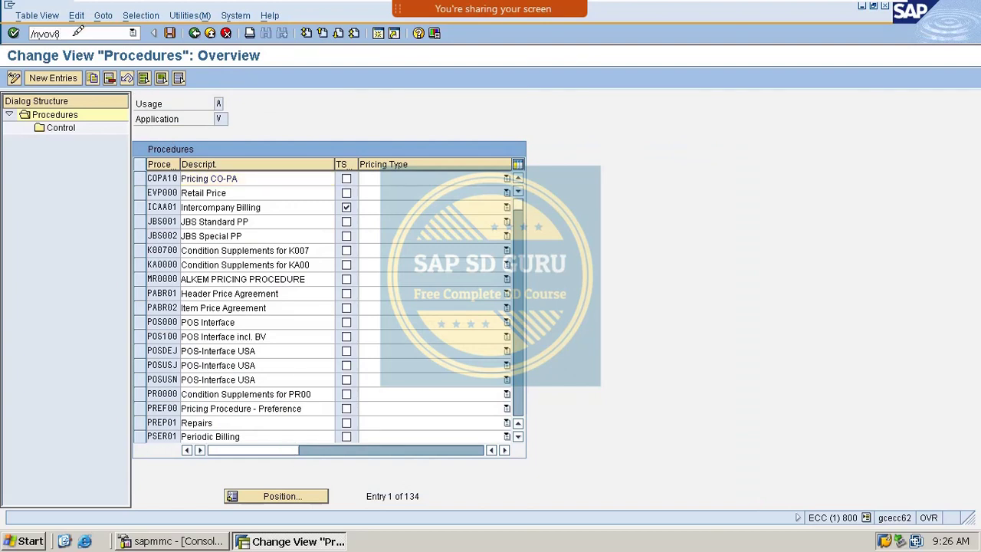
key("Return")
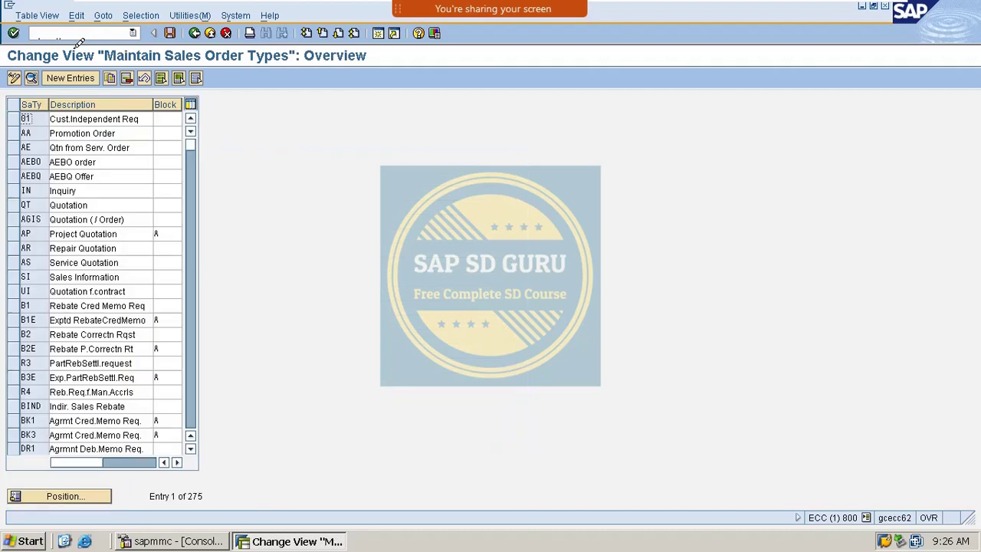
left_click(77, 496)
type("or")
key("Return")
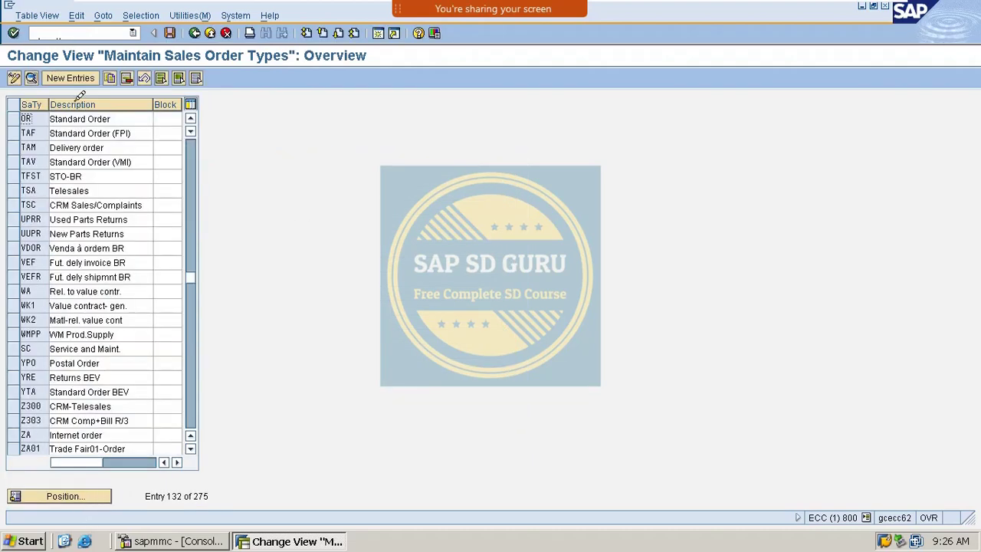
double_click(64, 117)
Examine the general control, transaction flow and shipping settings of the Standard Order type, then exit the maintenance view.
scroll(236, 232, "down", 5)
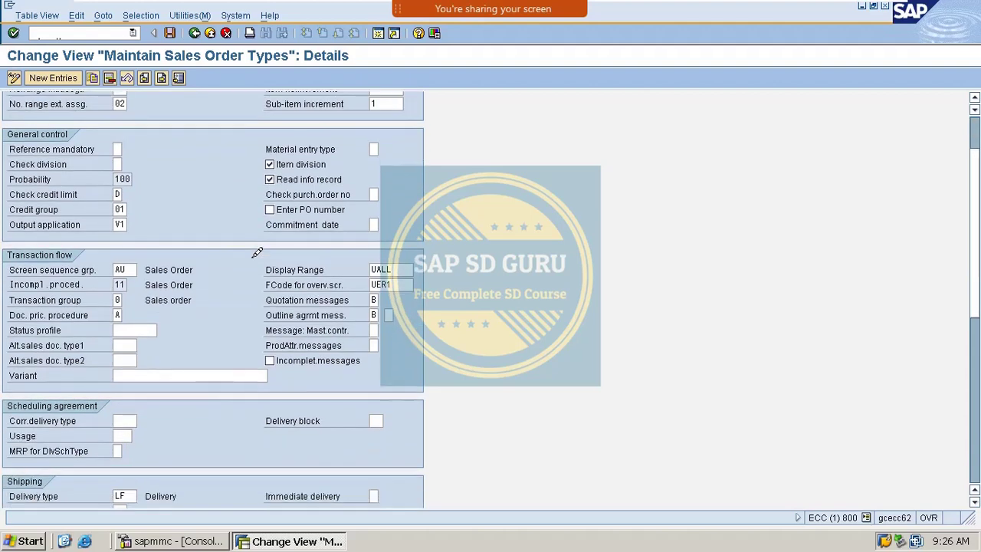
scroll(149, 277, "down", 1)
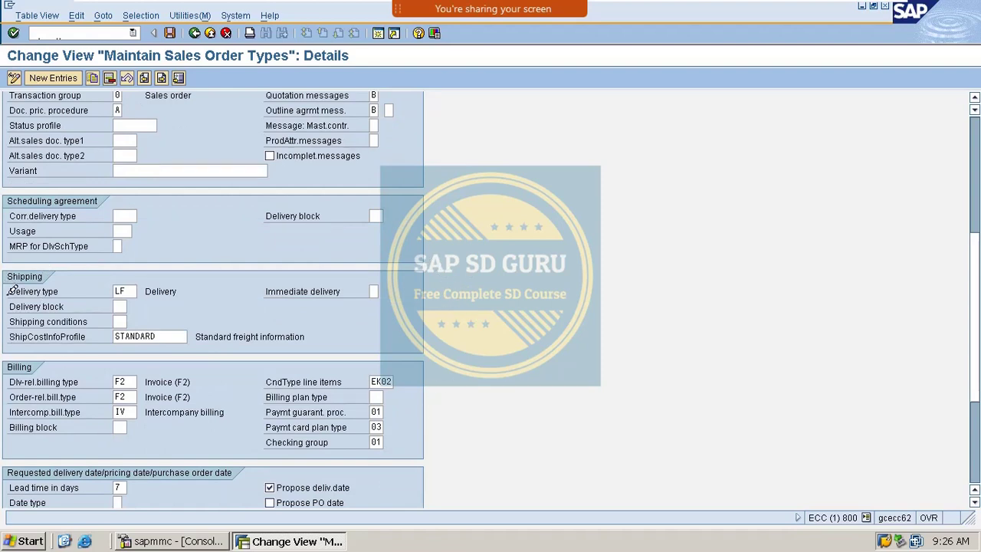
scroll(13, 289, "up", 5)
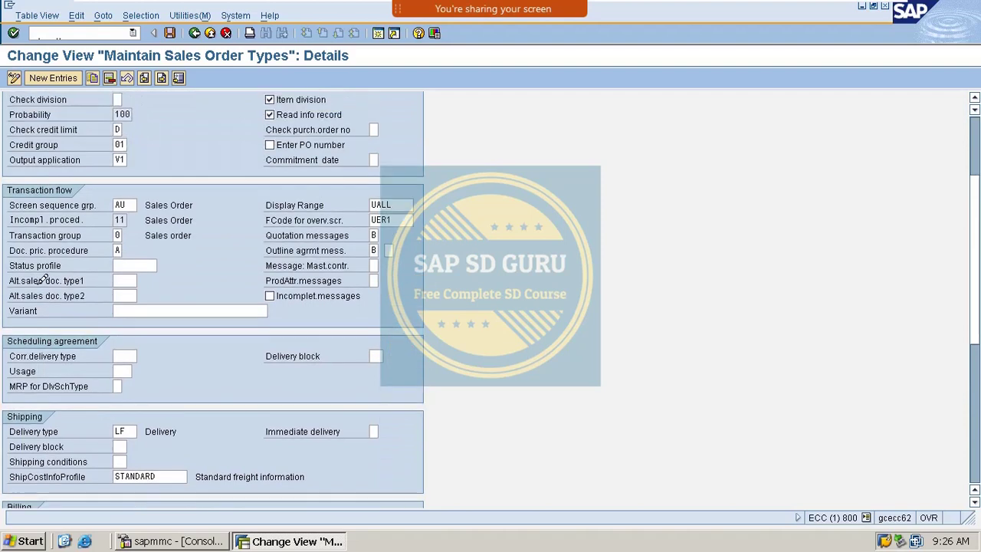
scroll(44, 289, "up", 2)
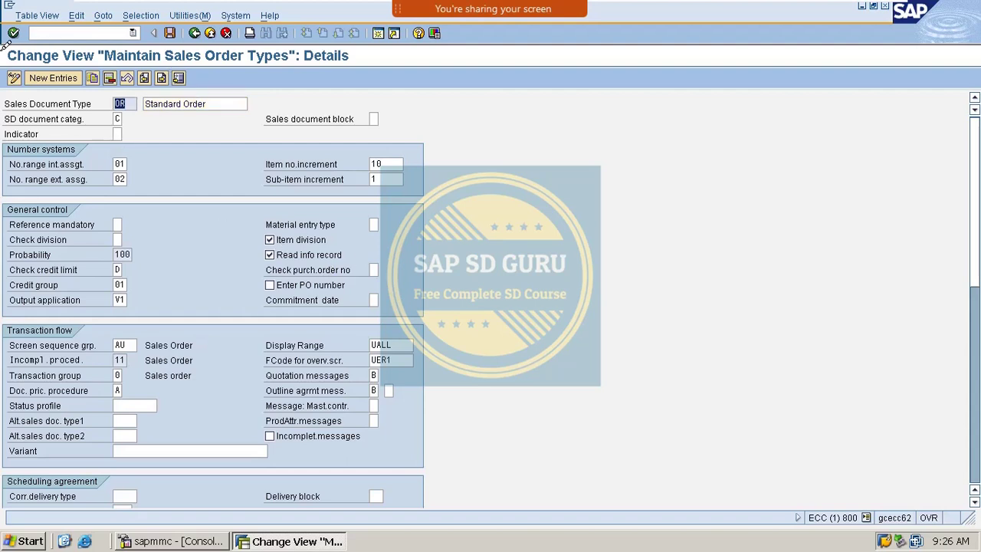
left_click(210, 32)
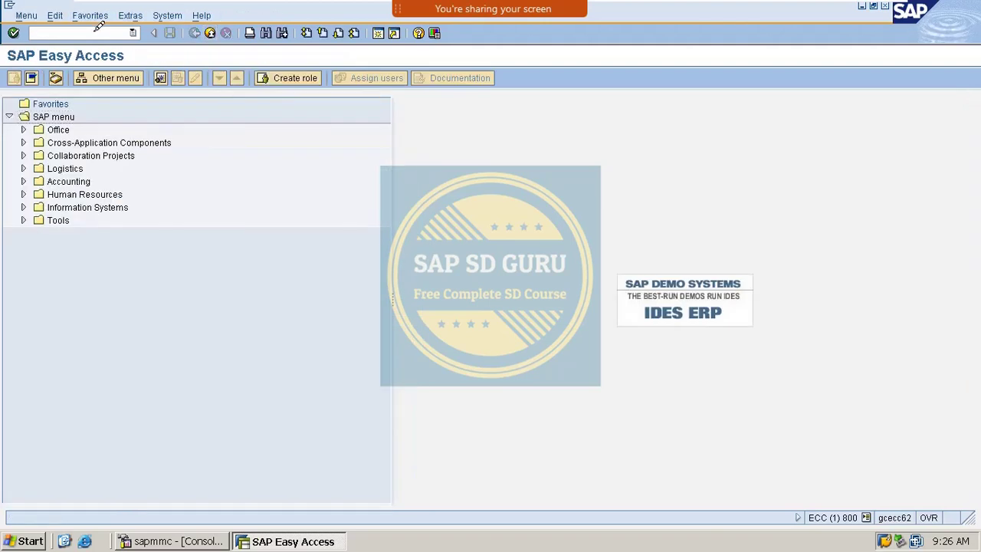
Run VOV8 again, position the sales order types list at RO and open the Rush Order details.
type("8")
key("Return")
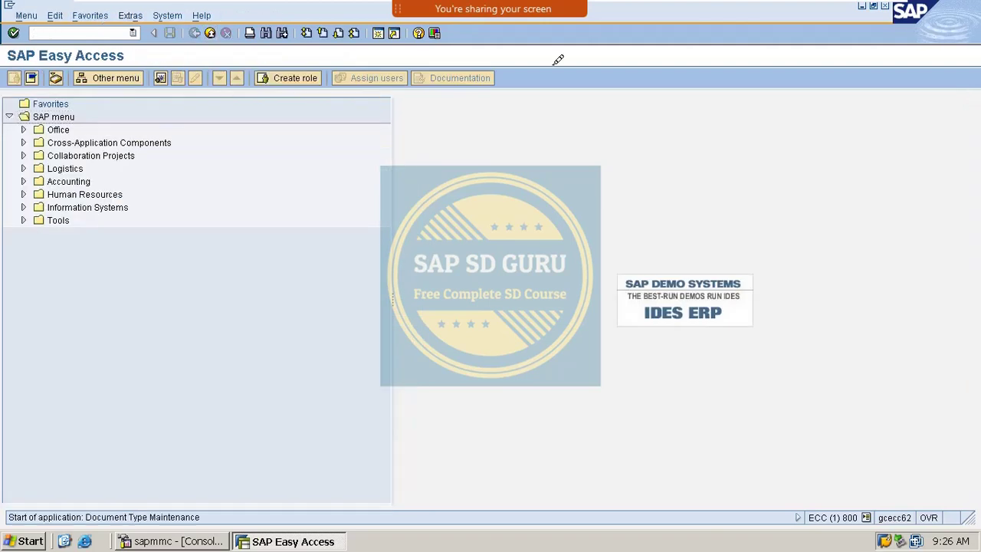
left_click(78, 494)
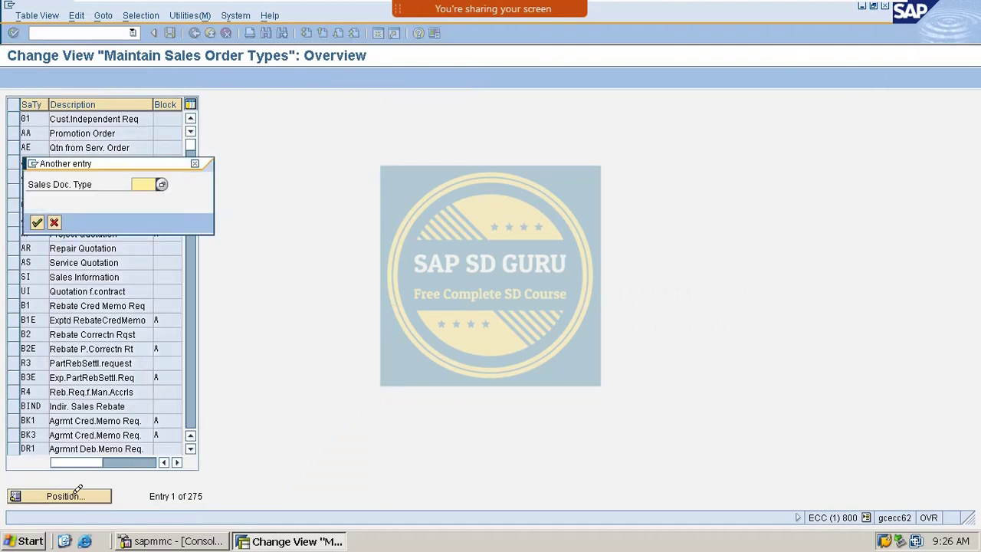
type("R0")
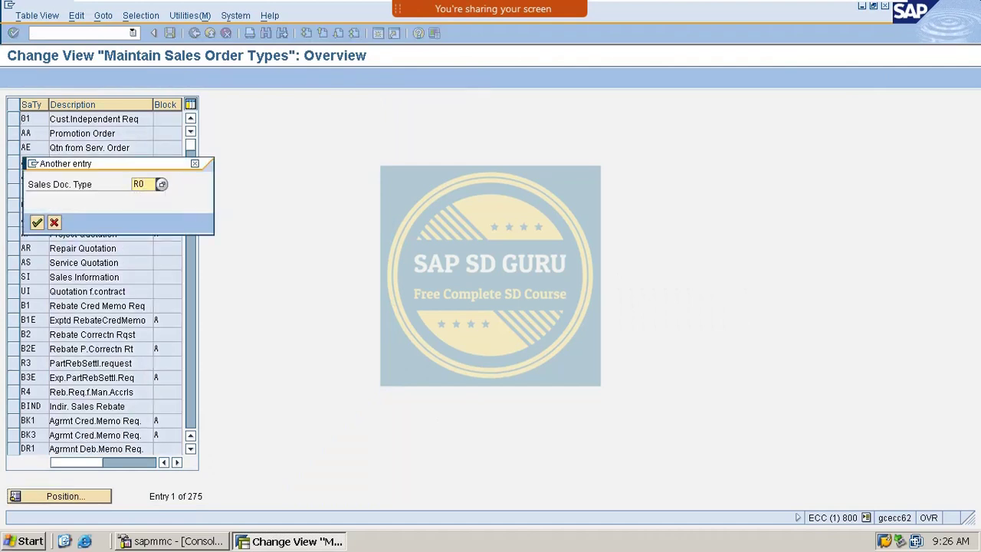
left_click(38, 222)
key("F2")
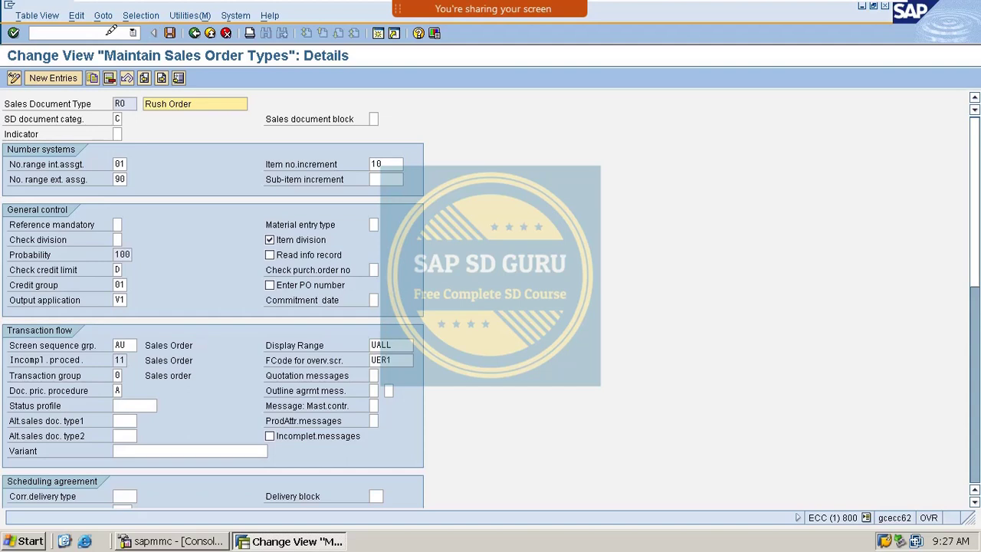
Leave the order type maintenance and open the selection of customer-material info records.
left_click(111, 30)
type("/n")
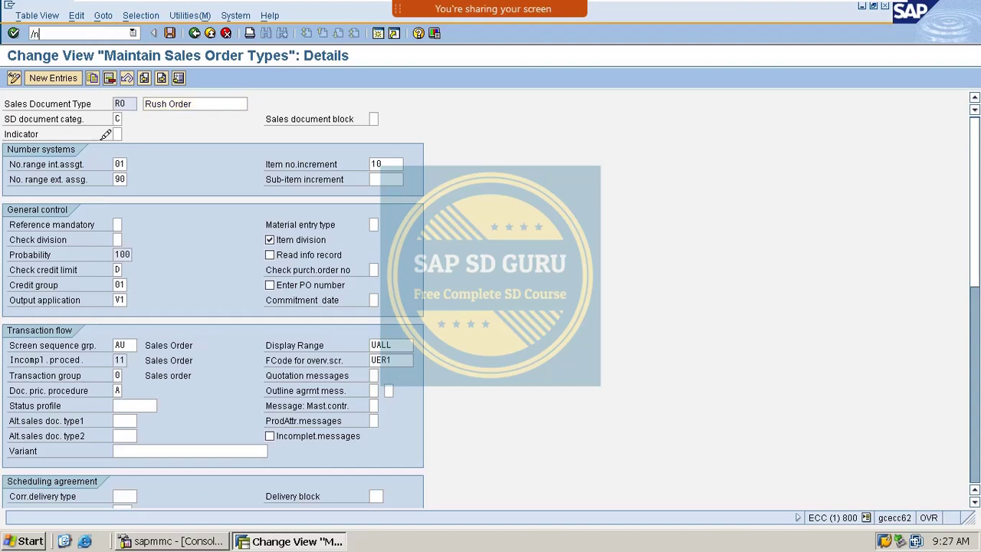
type("vd")
type("59")
key("Return")
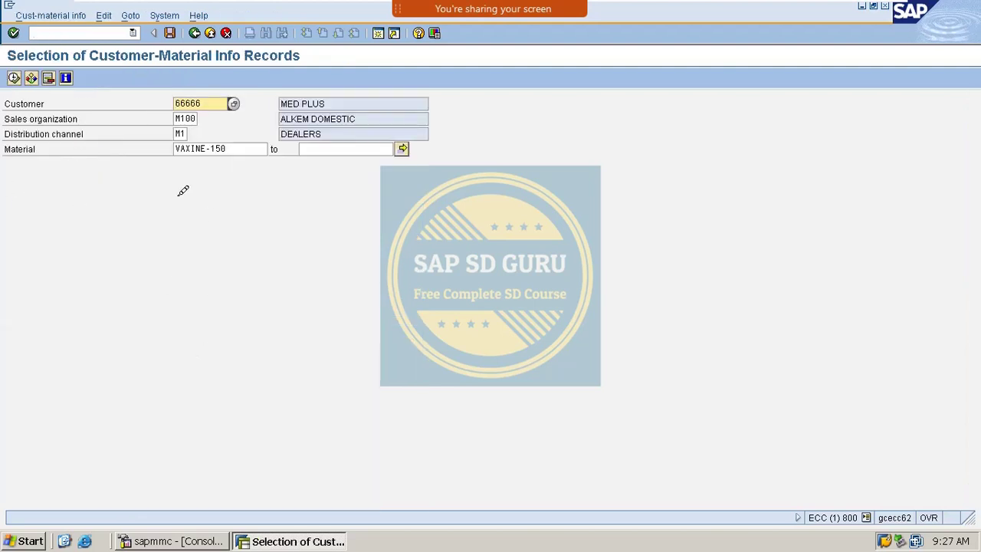
Review the customer, sales organization, distribution channel and material criteria for the customer-material info records.
left_click_drag(218, 102, 4, 109)
left_click_drag(180, 119, 288, 129)
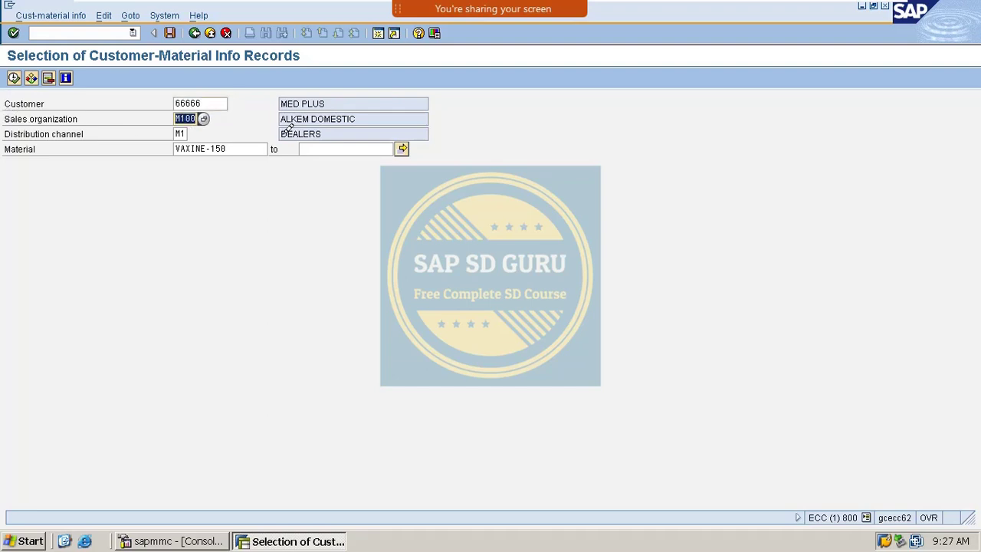
double_click(179, 133)
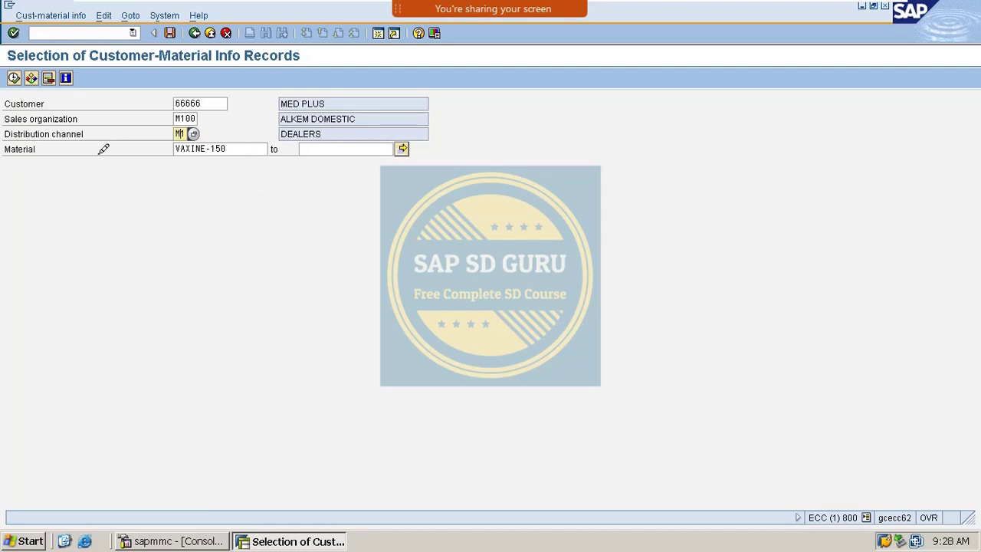
key("Tab")
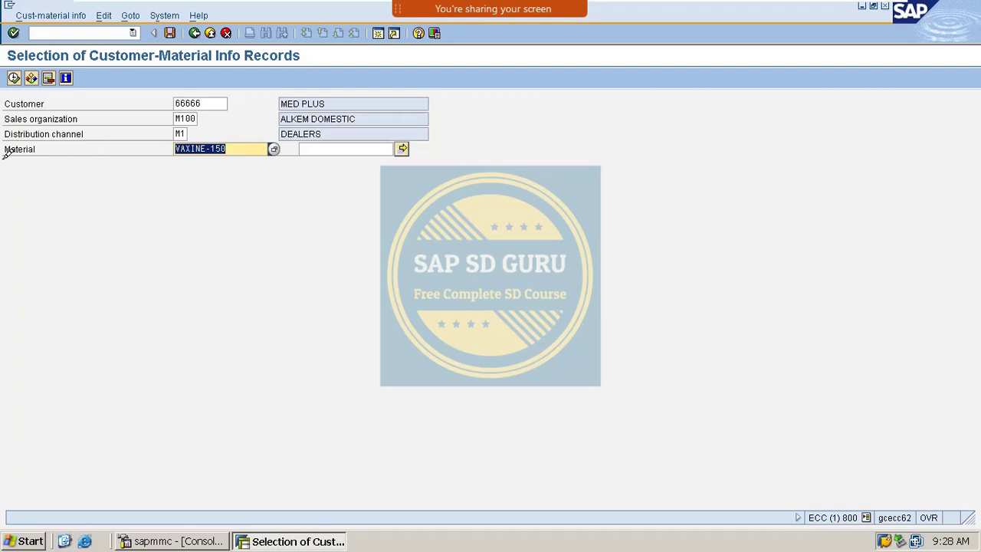
Display the customer-material info record for VAXINE-150, open its item details and check the delivery priority.
left_click(13, 78)
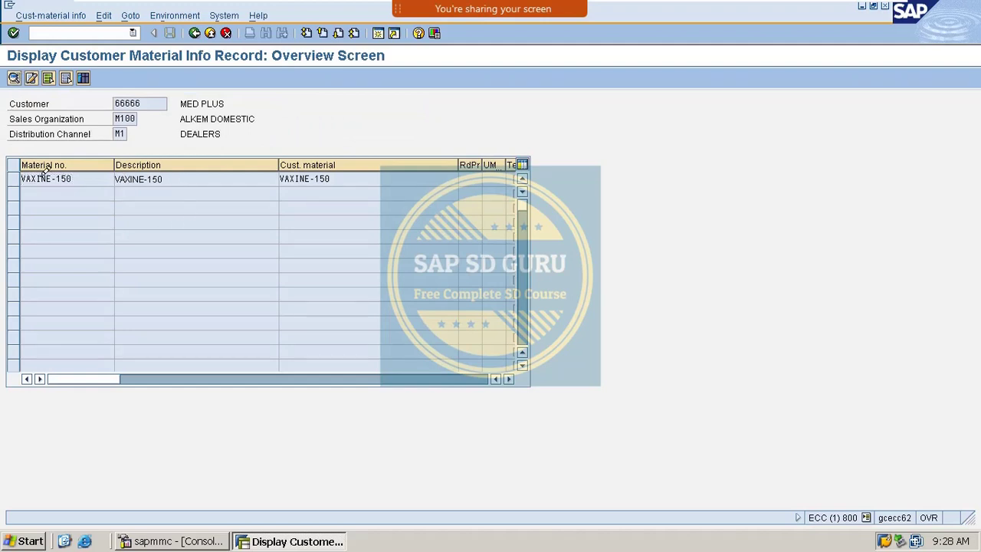
key("Tab")
key("Tab")
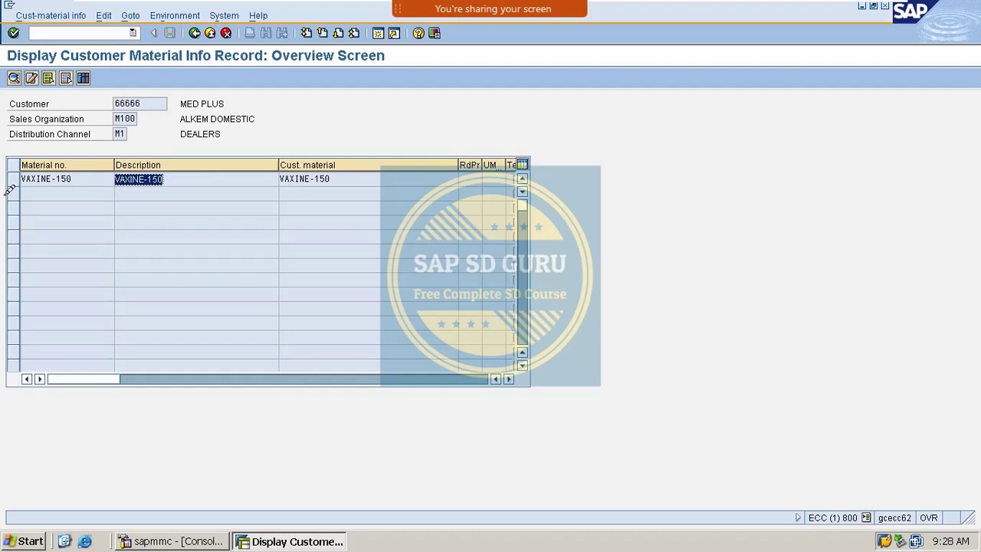
key("Tab")
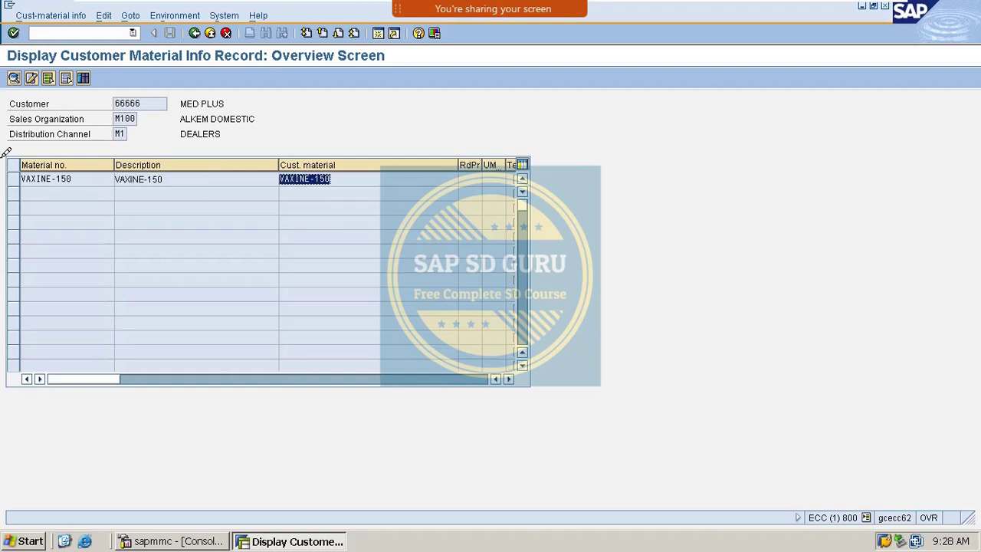
double_click(85, 176)
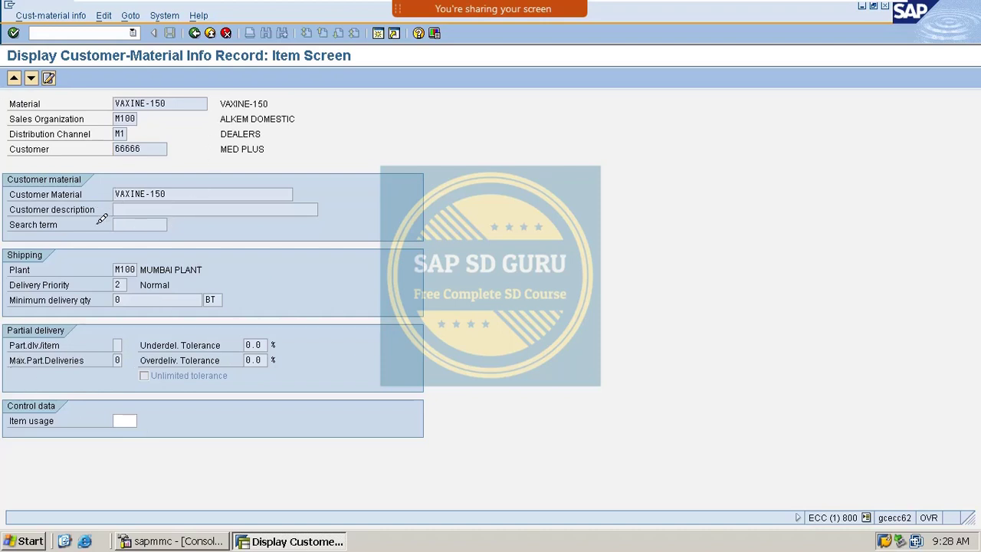
left_click(118, 284)
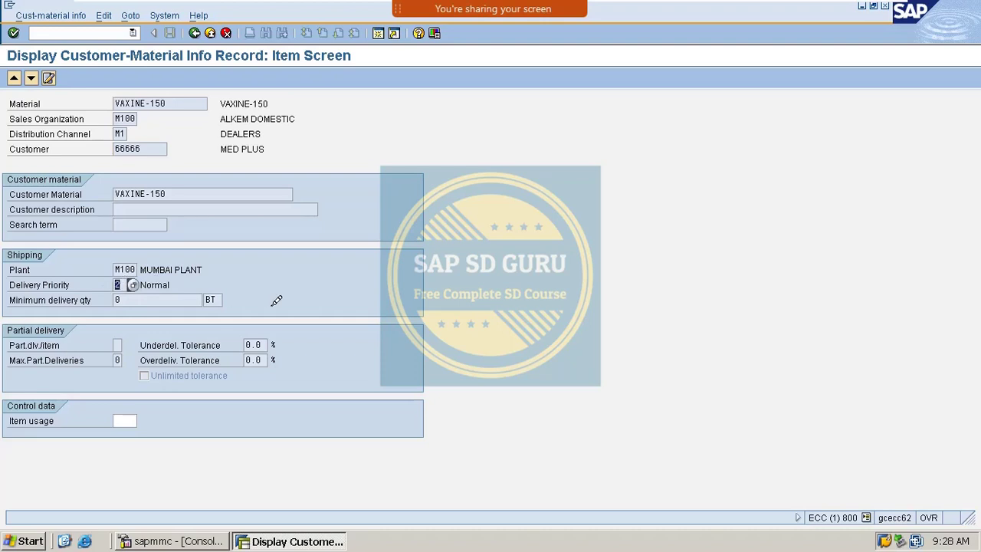
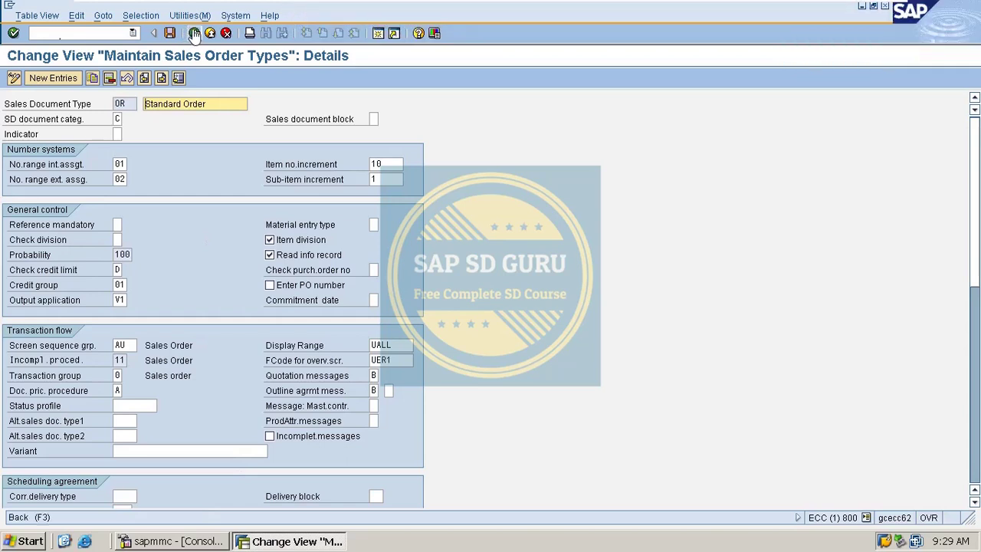
Leave the Standard Order type details and return to the selection of customer-material info records.
left_click(195, 34)
left_click(88, 34)
type("/")
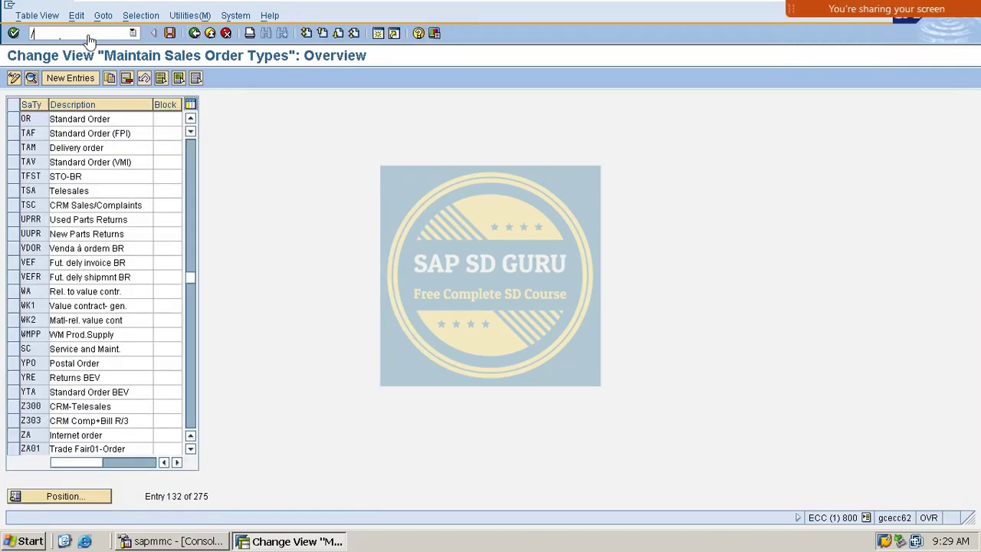
type("n")
type("vd")
type("5")
type("1")
key("Return")
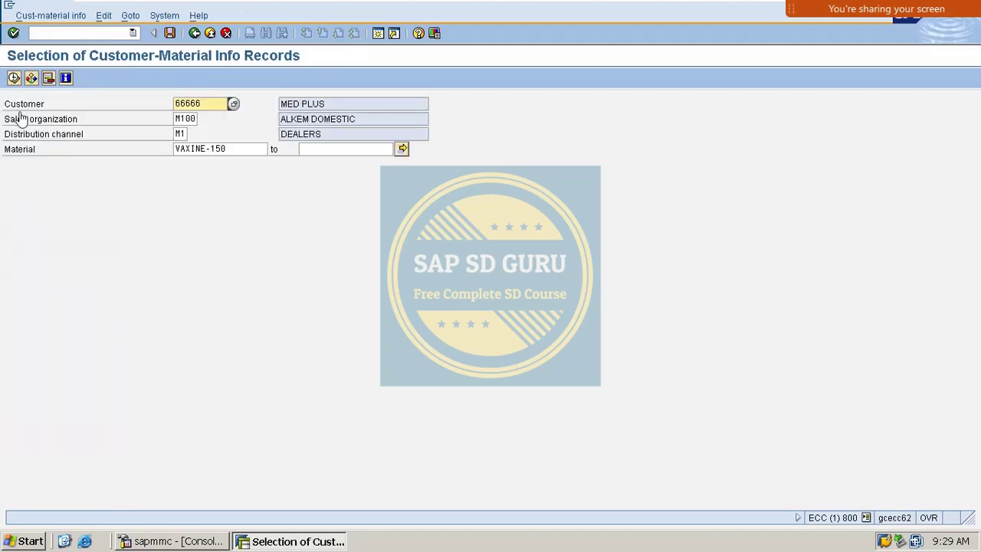
Run the info record selection with the existing criteria and examine the shipping data of the VAXINE-150 item.
left_click(14, 78)
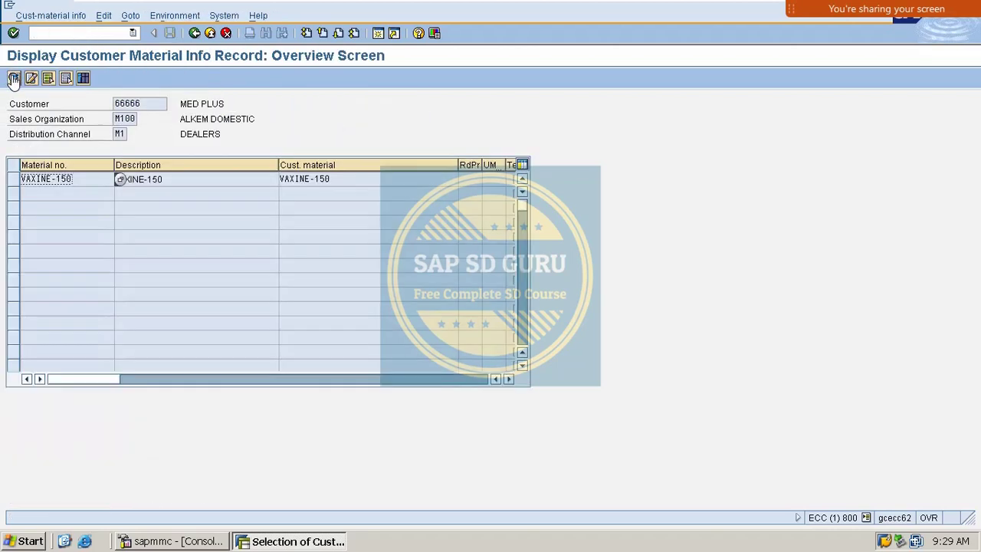
double_click(90, 183)
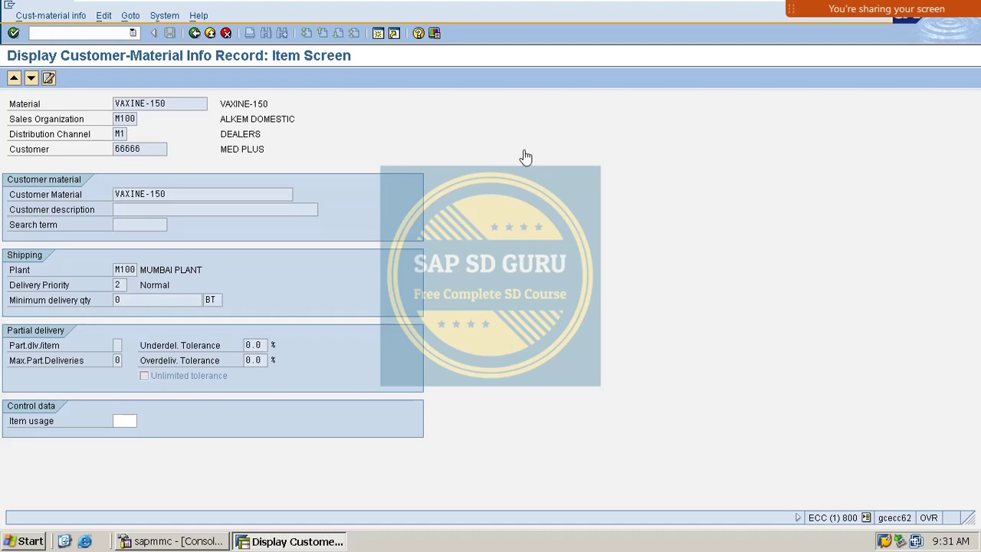
mouse_move(690, 14)
mouse_move(871, 7)
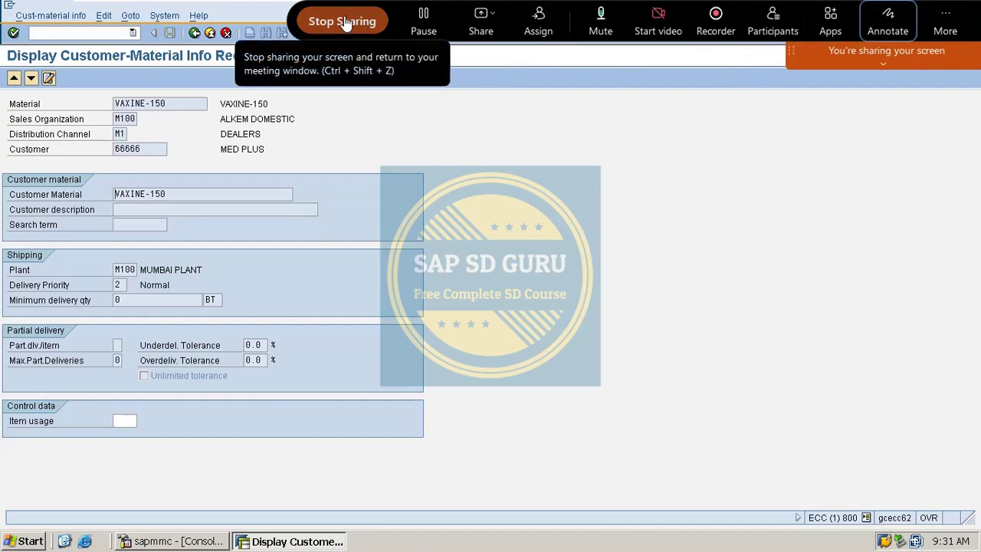